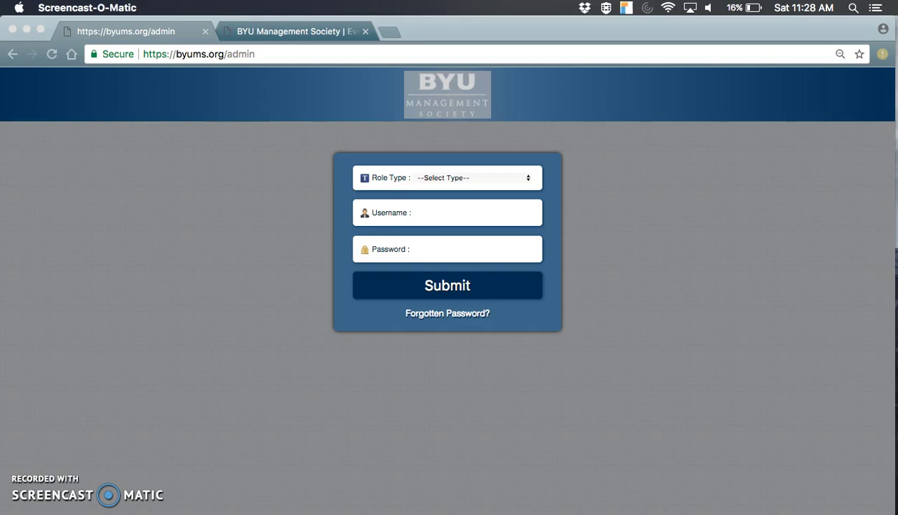
# Log in to the admin as Chapter Admin, entering the account username and password
pyautogui.click(448, 178)
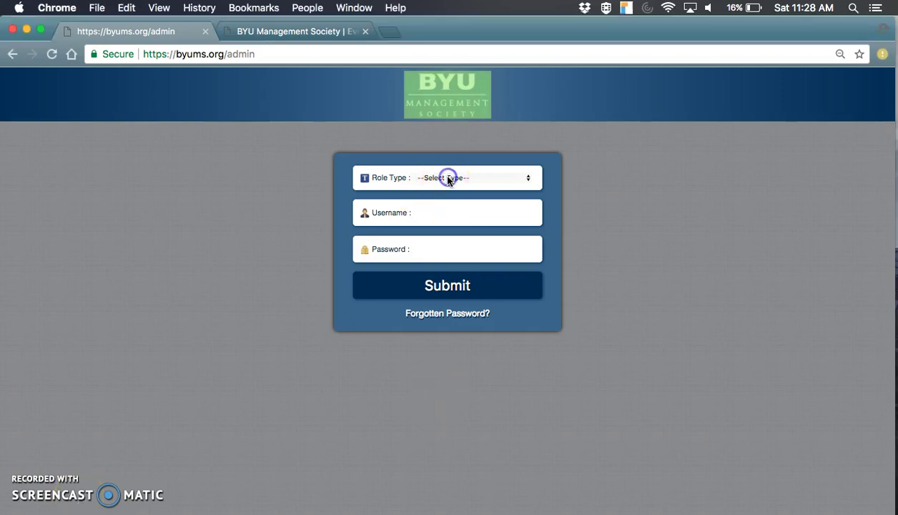
pyautogui.click(383, 133)
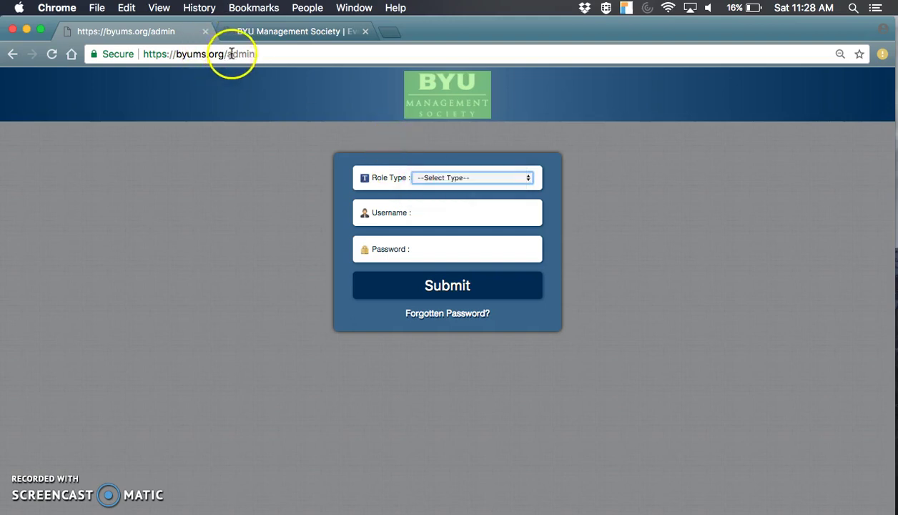
pyautogui.click(440, 177)
pyautogui.click(451, 194)
pyautogui.click(446, 218)
pyautogui.write('test')
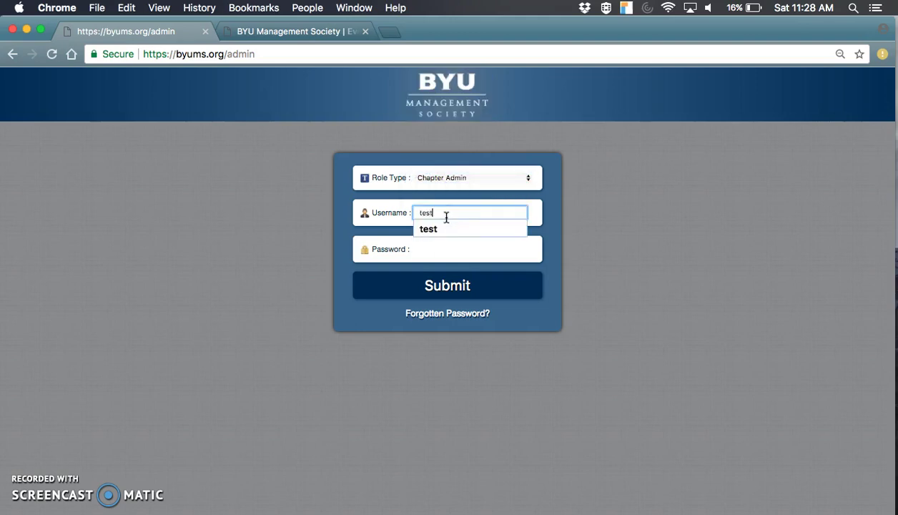
pyautogui.press('Tab')
pyautogui.write('test')
pyautogui.click(459, 287)
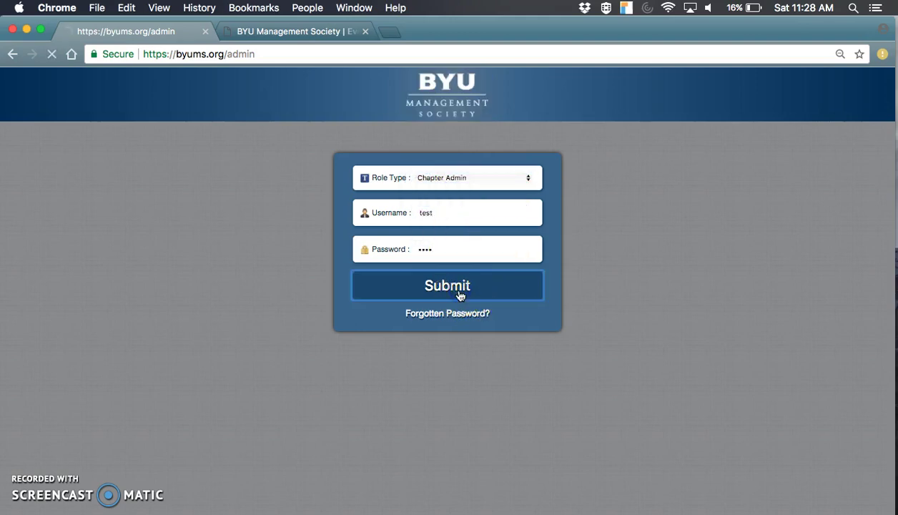
pyautogui.click(346, 243)
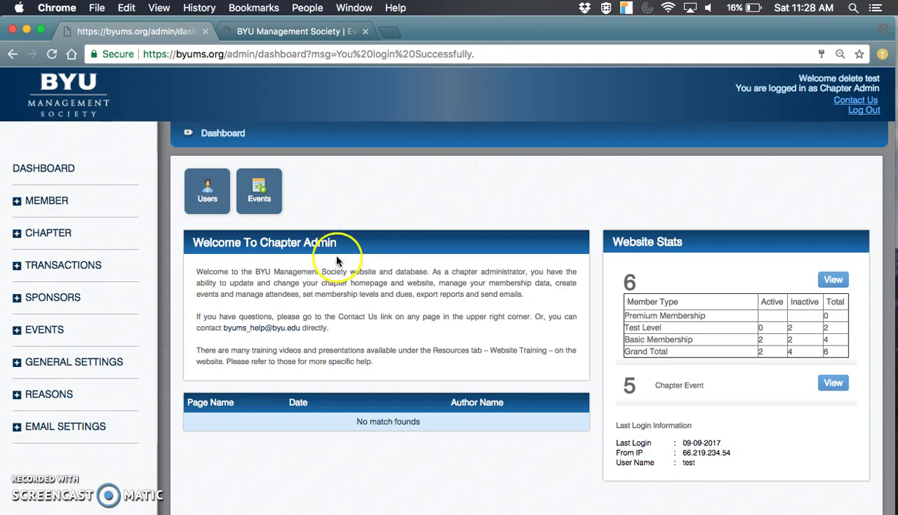
# Expand EVENTS in the sidebar to reveal Event, Event Category and Tiered Pricing
pyautogui.click(51, 329)
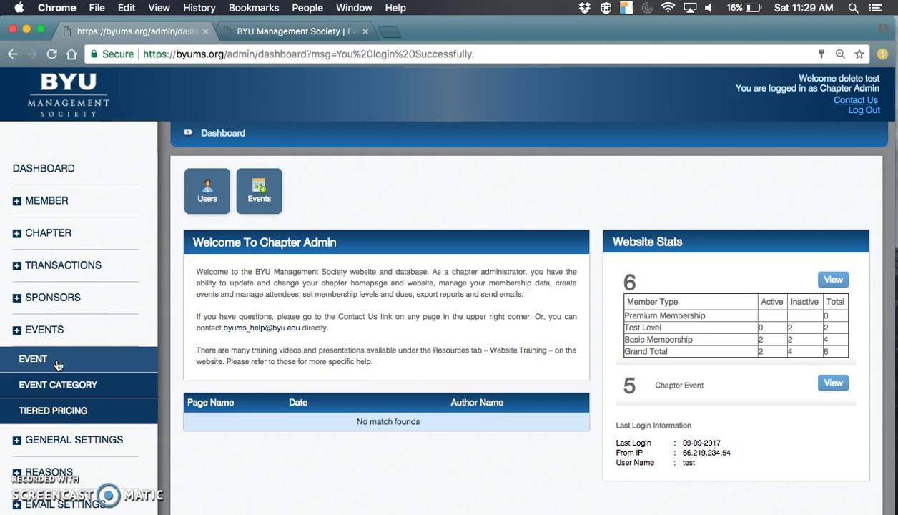
# Open the Chapter Event list, view Annual Russian Ball 2016, then return to the list
pyautogui.click(57, 364)
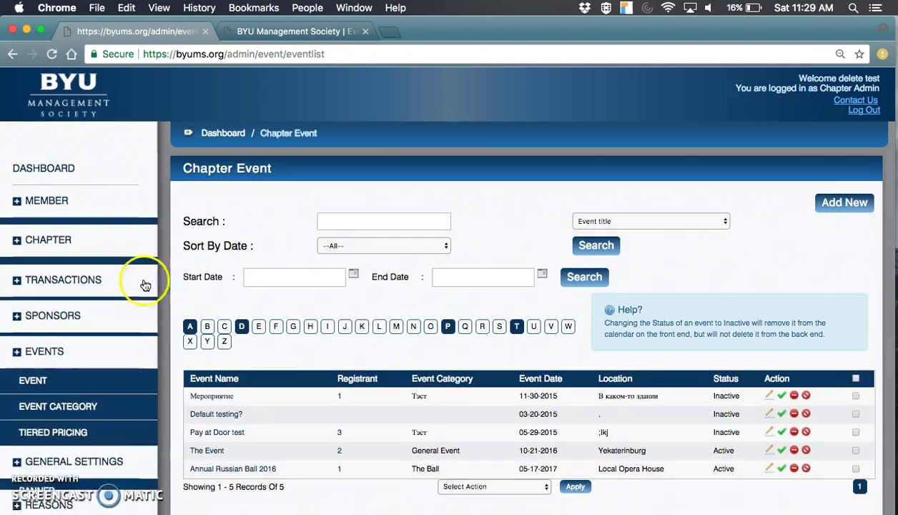
pyautogui.scroll(-1, 501, 234)
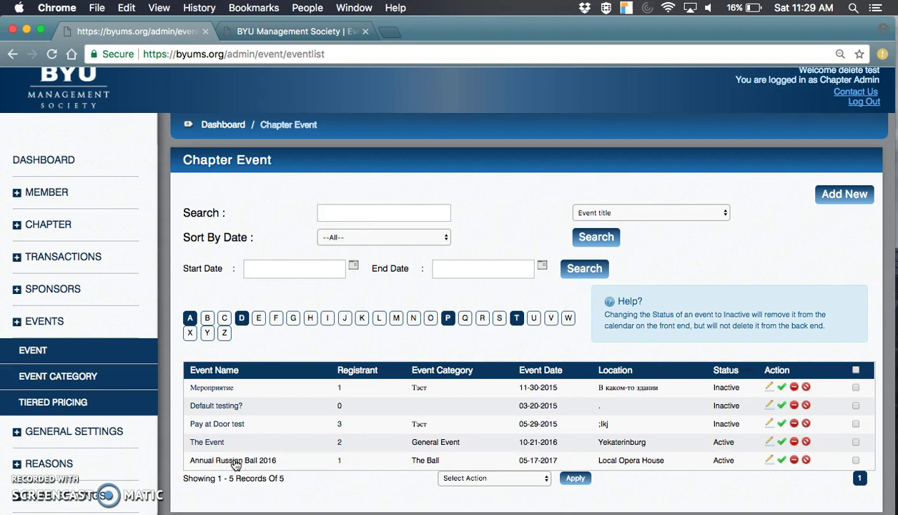
pyautogui.click(236, 462)
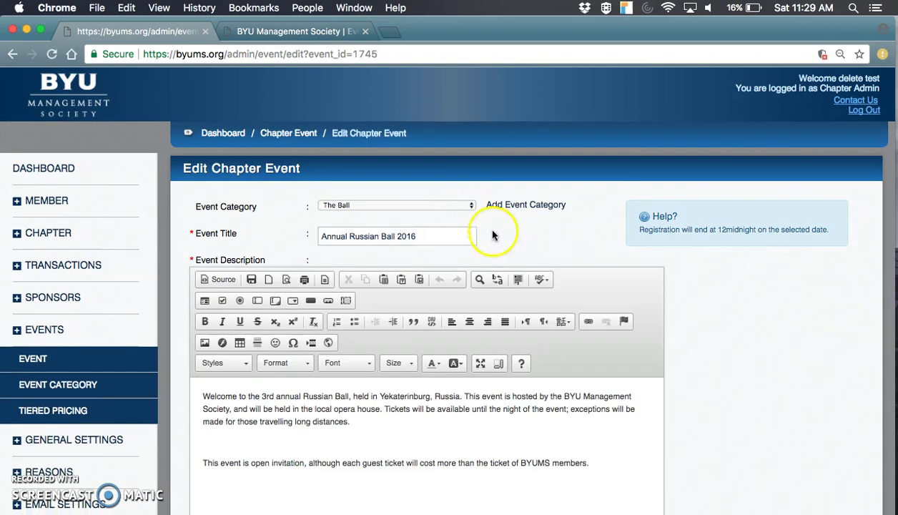
pyautogui.click(77, 355)
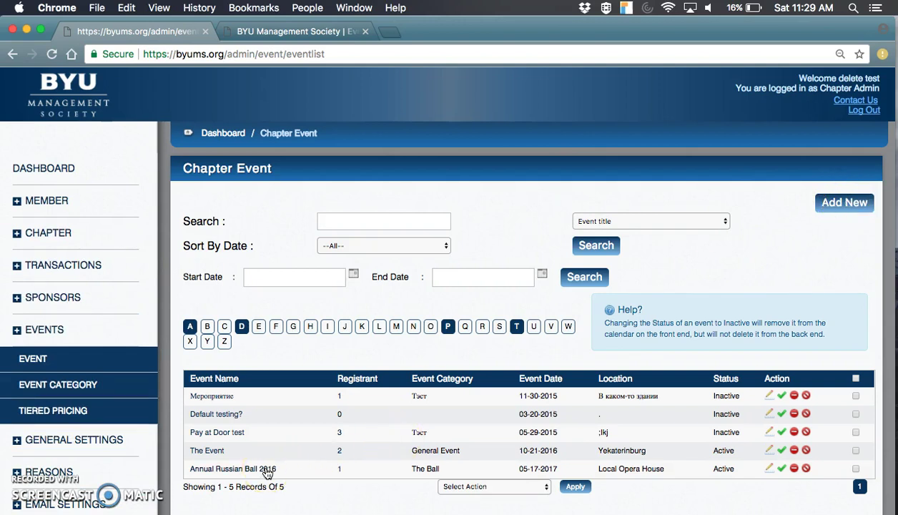
# Open Annual Russian Ball 2016 for editing, leaving its event category as The Ball
pyautogui.click(266, 469)
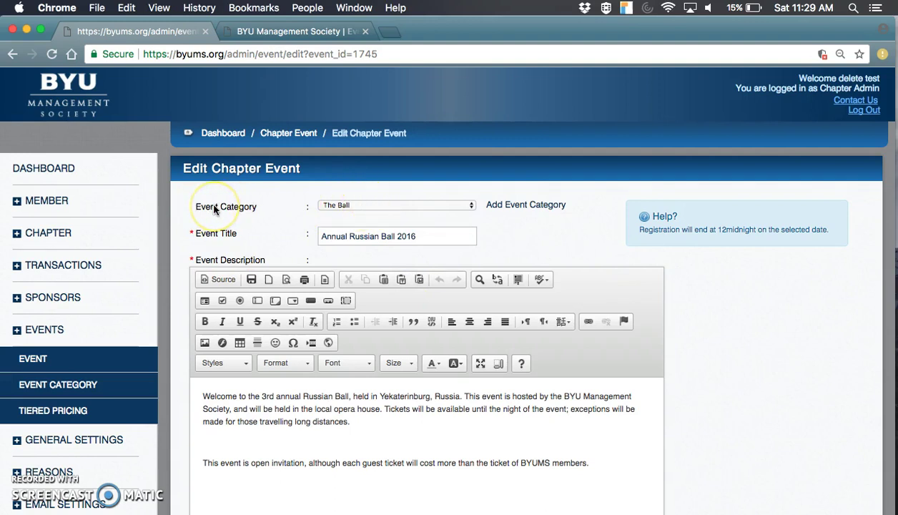
pyautogui.click(368, 206)
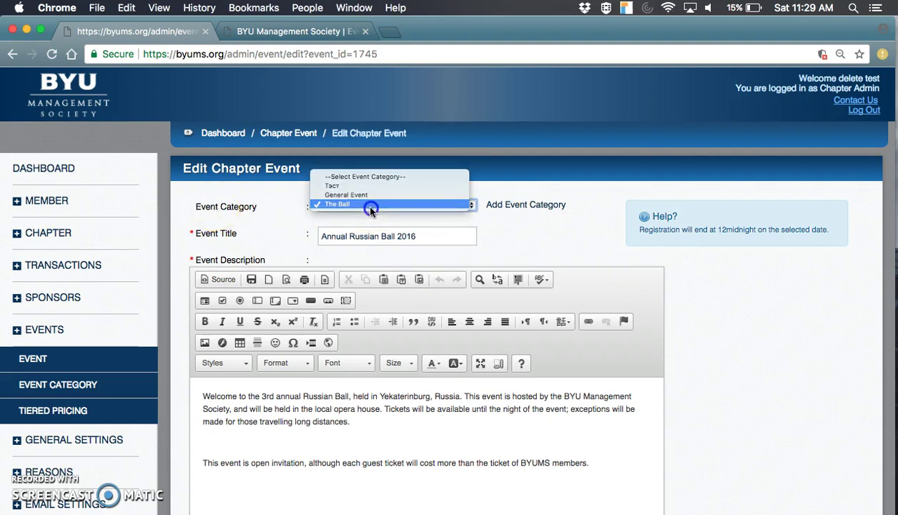
pyautogui.click(537, 240)
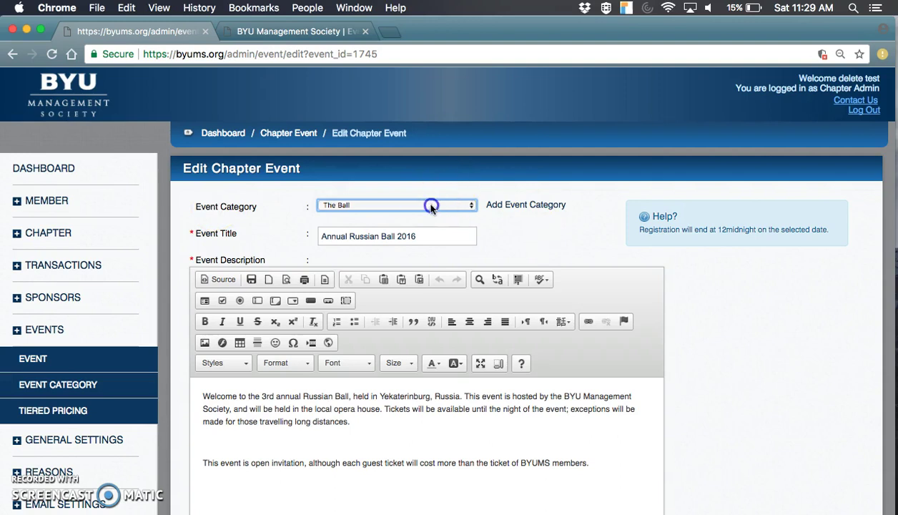
pyautogui.click(370, 207)
pyautogui.click(562, 252)
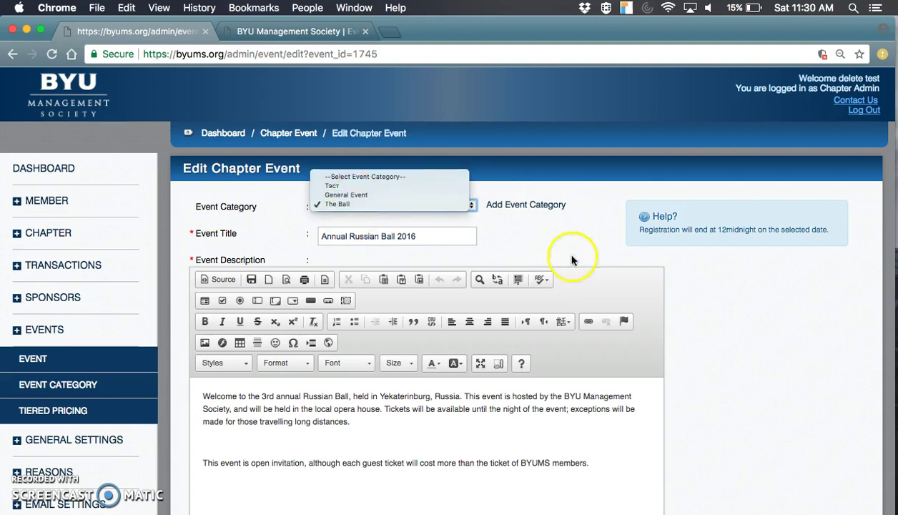
pyautogui.scroll(-3, 429, 263)
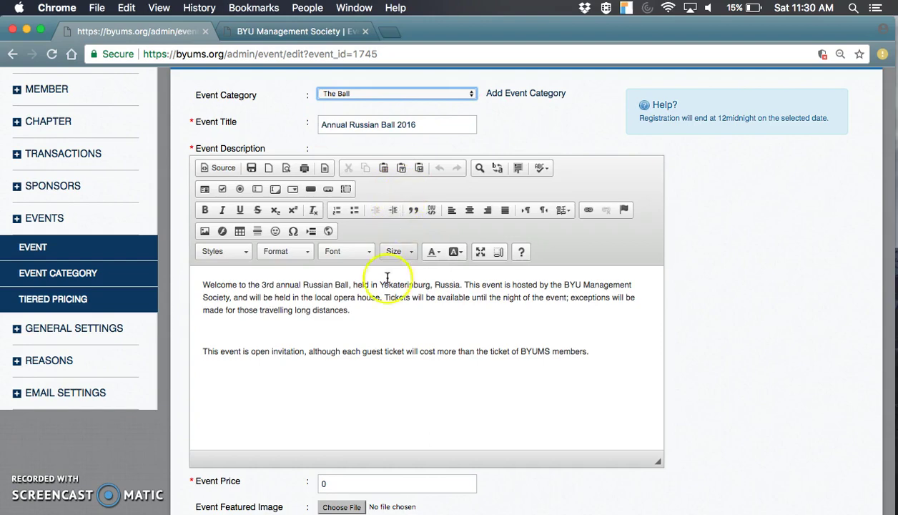
# Scroll through the Annual Russian Ball 2016 edit form fields
pyautogui.scroll(-4, 296, 263)
pyautogui.scroll(4, 294, 261)
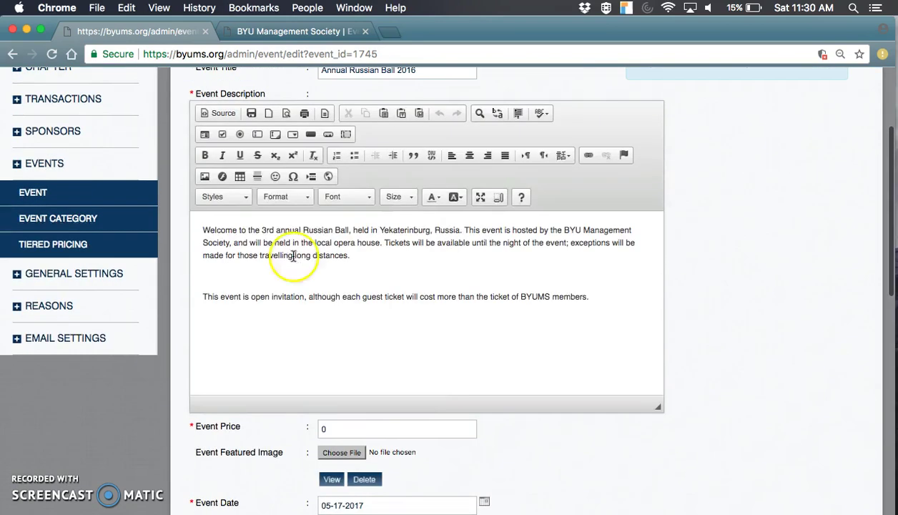
pyautogui.scroll(-1, 307, 306)
pyautogui.scroll(-1, 307, 306)
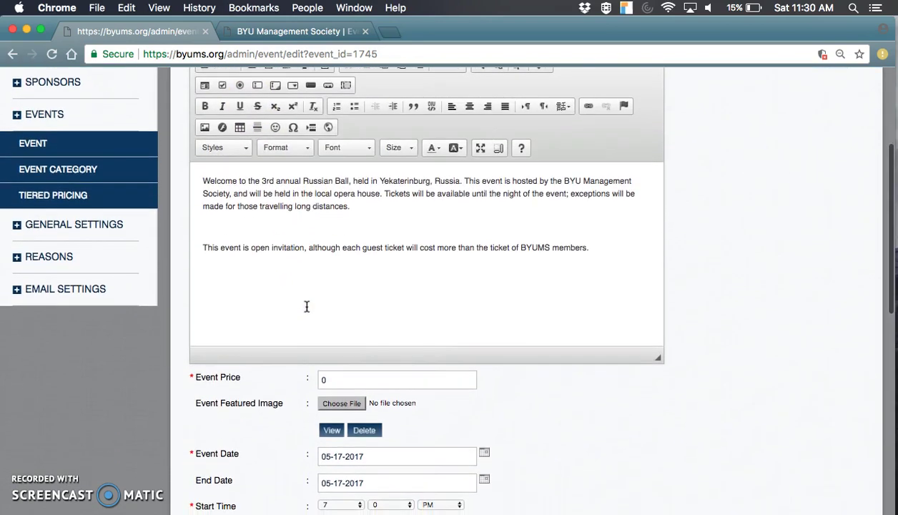
pyautogui.click(293, 300)
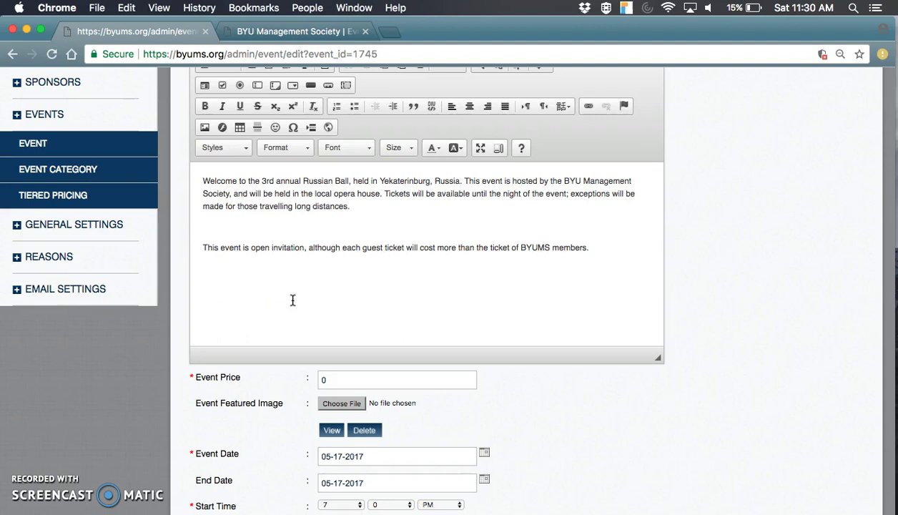
pyautogui.click(371, 294)
pyautogui.scroll(-3, 371, 295)
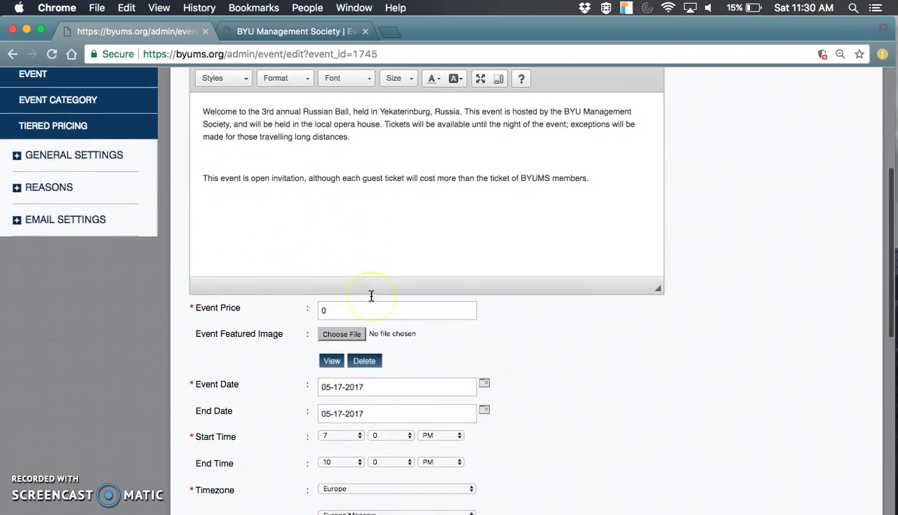
pyautogui.scroll(-5, 466, 347)
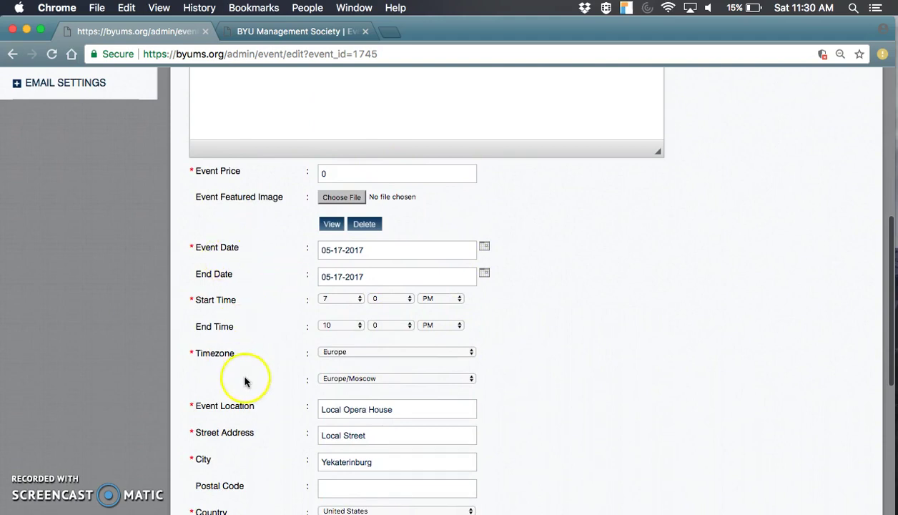
pyautogui.scroll(-3, 226, 350)
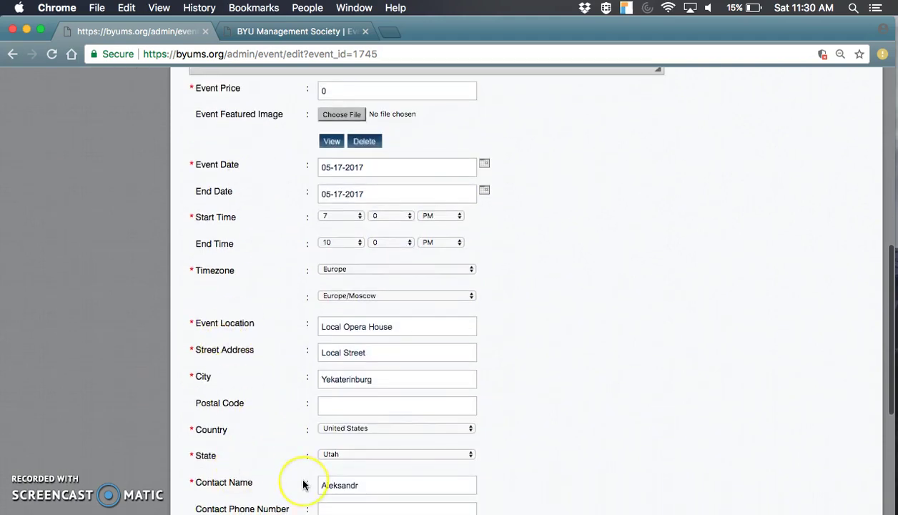
pyautogui.scroll(-4, 304, 483)
# Find the Event Price field and delete its old value of 0
pyautogui.click(240, 354)
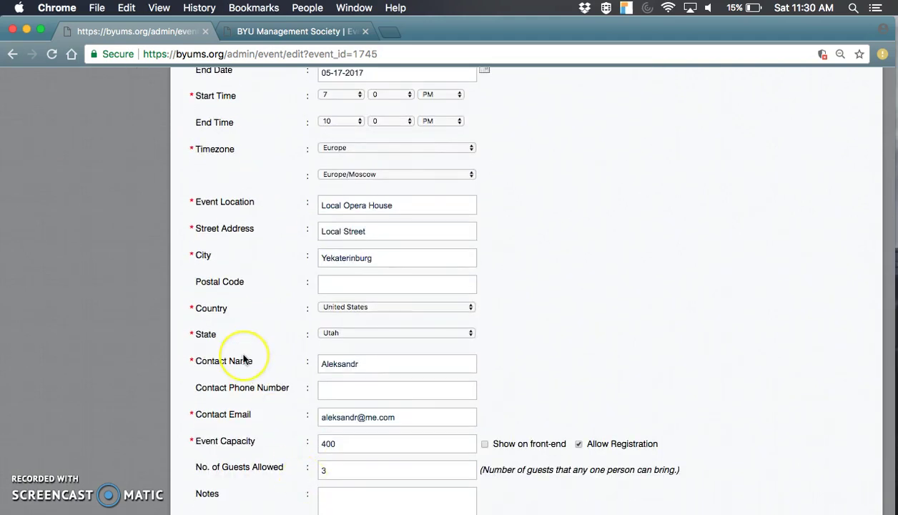
pyautogui.scroll(-2, 242, 356)
pyautogui.scroll(5, 243, 359)
pyautogui.scroll(4, 243, 359)
pyautogui.click(365, 262)
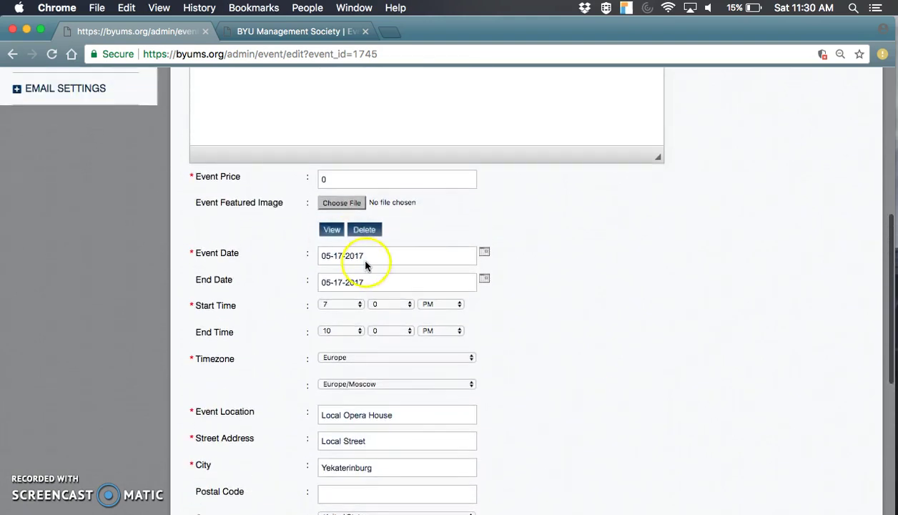
pyautogui.click(330, 171)
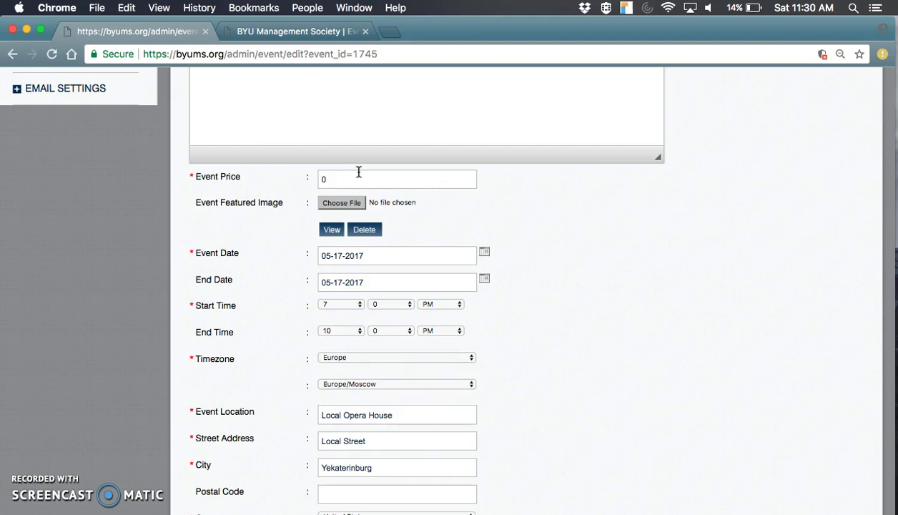
pyautogui.click(354, 176)
pyautogui.press('BackSpace')
# Enter 15 as the Event Price
pyautogui.write('15')
pyautogui.click(410, 186)
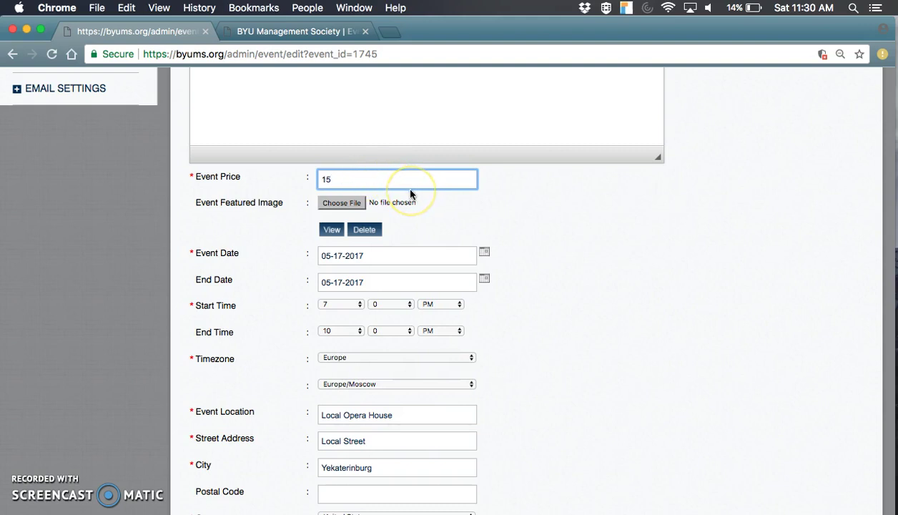
pyautogui.click(487, 232)
pyautogui.click(430, 210)
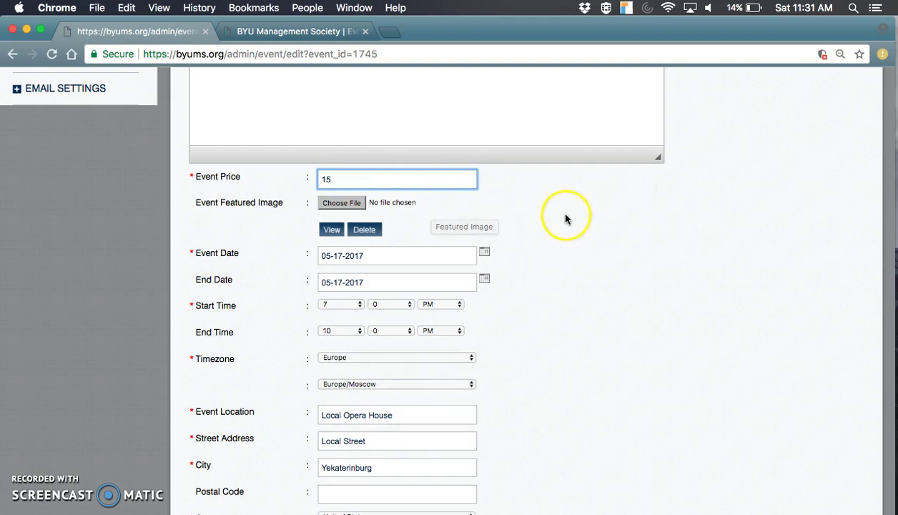
pyautogui.scroll(3, 565, 218)
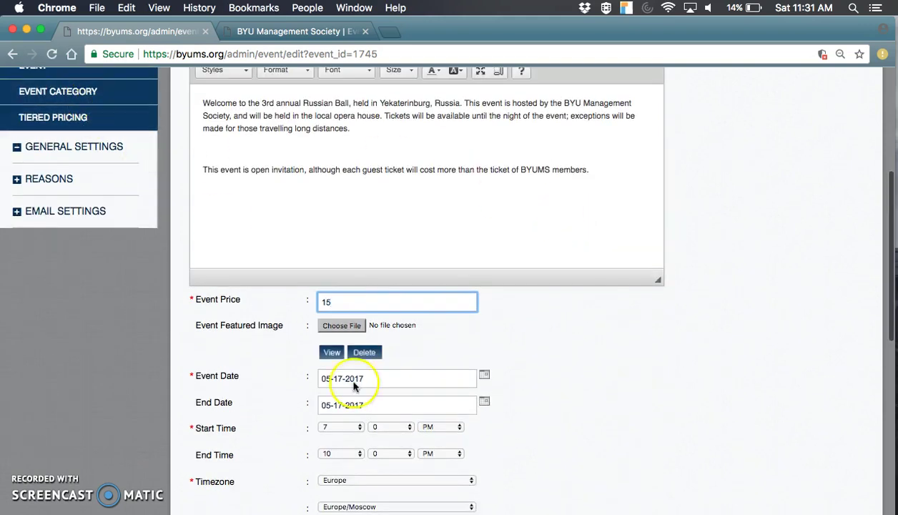
# Select and delete the 15, leaving Event Price blank
pyautogui.click(346, 302)
pyautogui.doubleClick(346, 302)
pyautogui.press('BackSpace')
# Start choosing a featured image file, ending with none selected
pyautogui.scroll(-3, 576, 286)
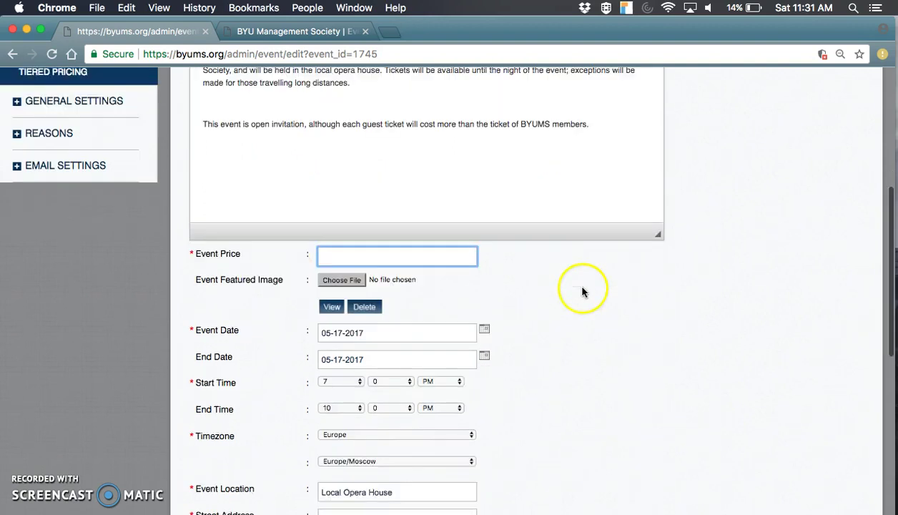
pyautogui.scroll(-3, 493, 259)
pyautogui.click(336, 232)
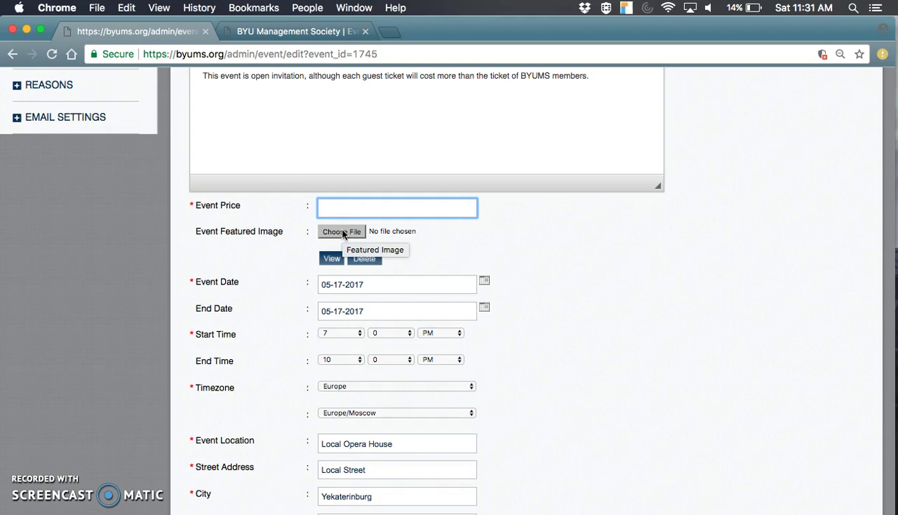
pyautogui.click(415, 251)
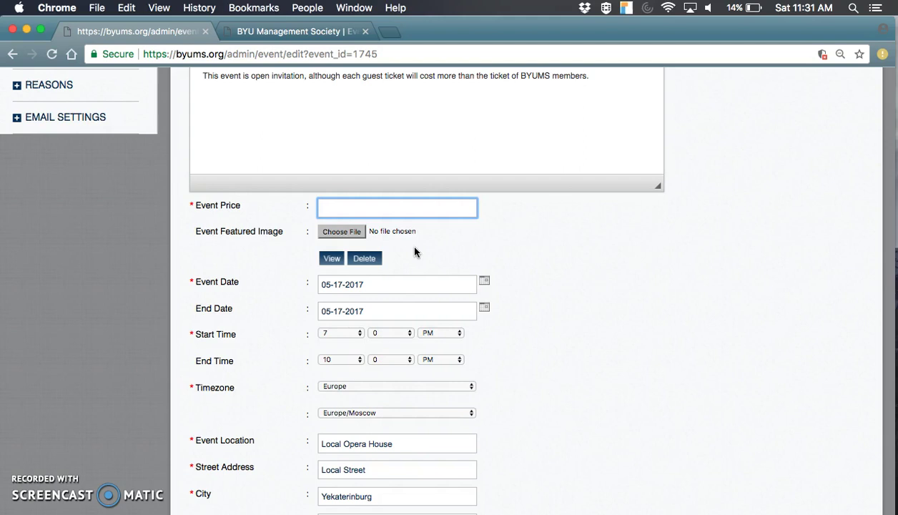
pyautogui.click(425, 255)
pyautogui.scroll(-2, 424, 255)
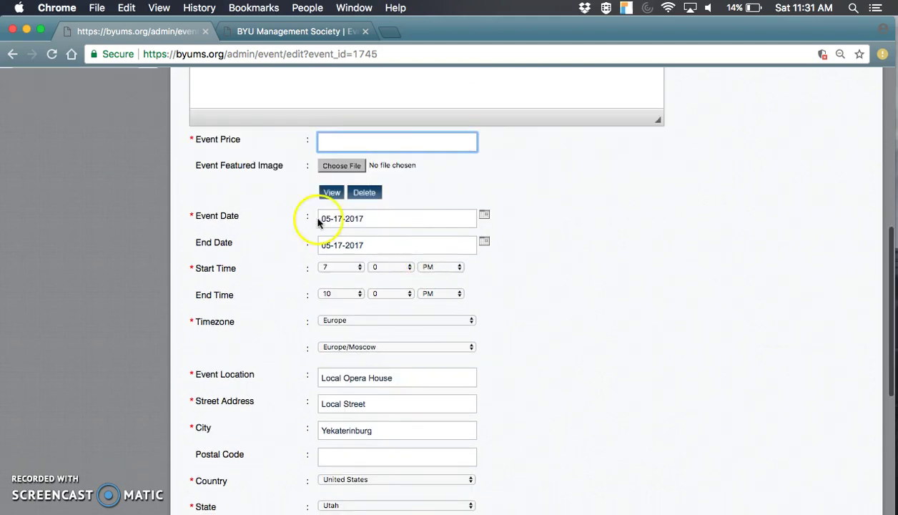
pyautogui.scroll(-6, 348, 275)
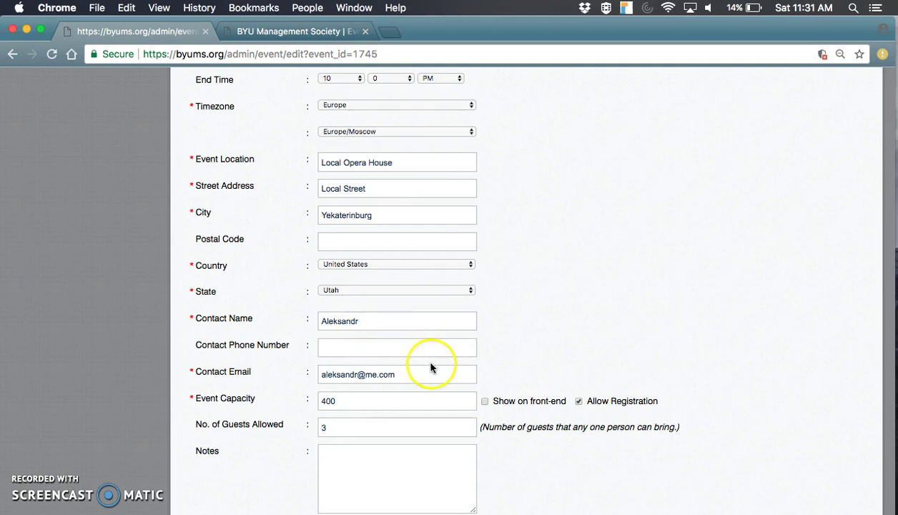
pyautogui.scroll(-2, 430, 367)
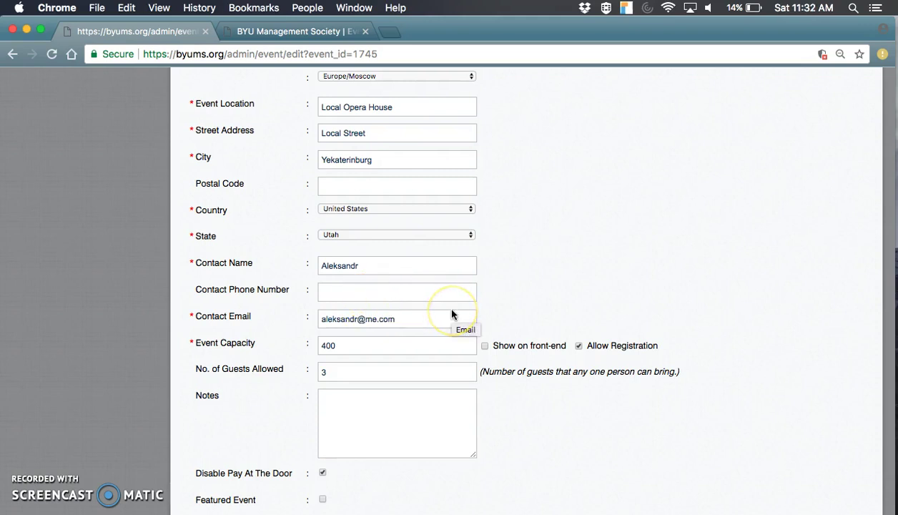
pyautogui.scroll(-1, 406, 321)
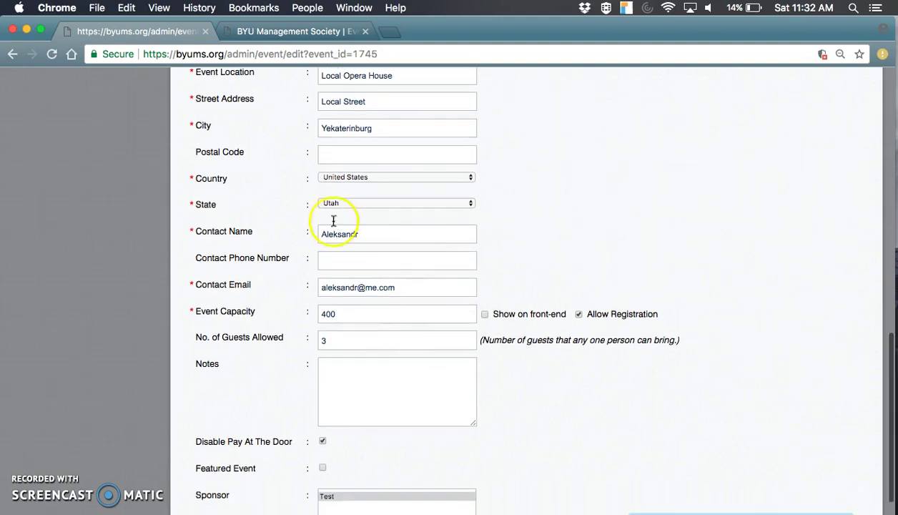
pyautogui.scroll(-2, 420, 317)
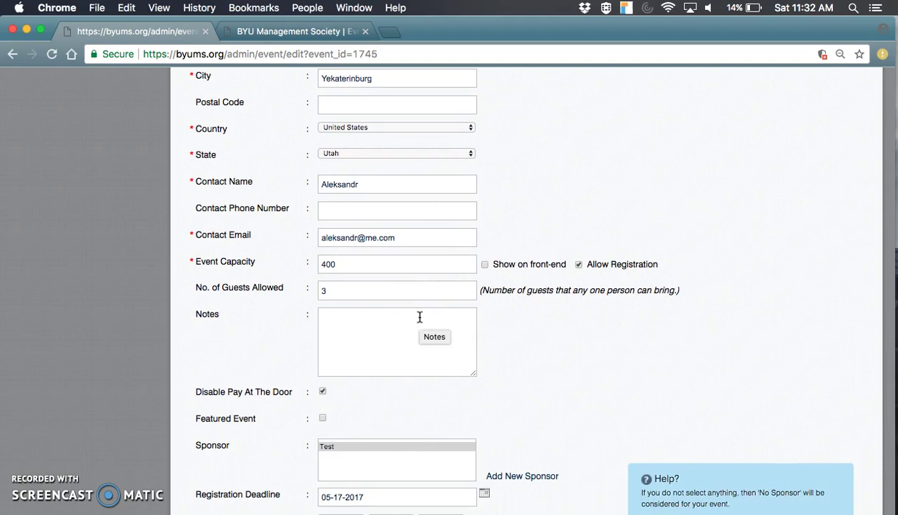
pyautogui.click(353, 264)
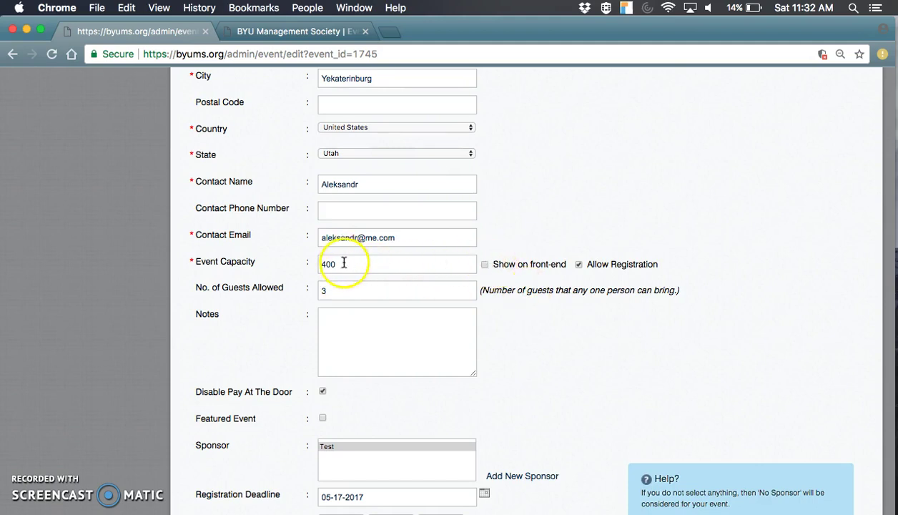
pyautogui.click(589, 266)
pyautogui.moveTo(589, 265); pyautogui.dragTo(655, 261)
pyautogui.click(660, 263)
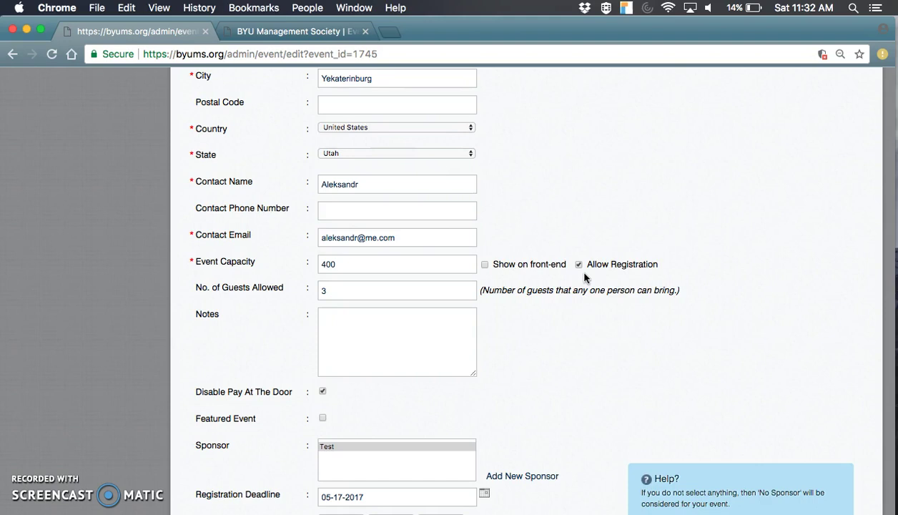
pyautogui.scroll(-2, 429, 307)
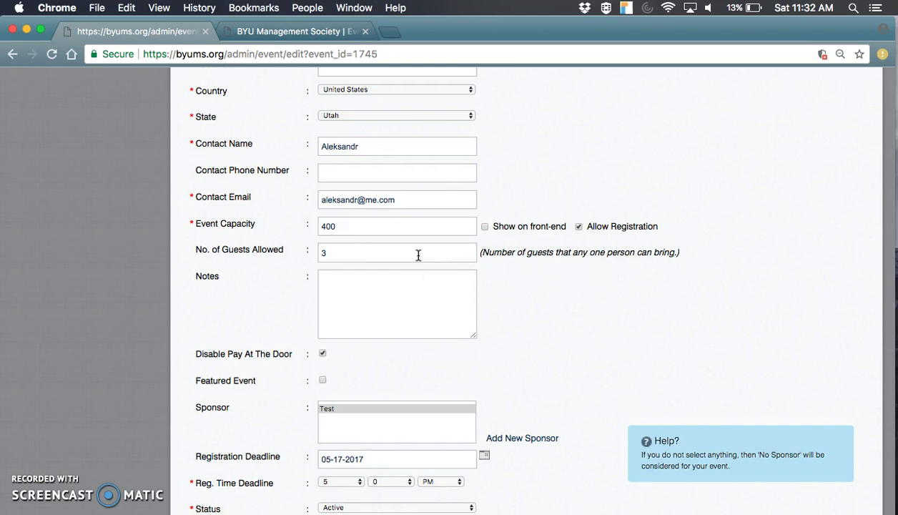
pyautogui.scroll(-3, 457, 377)
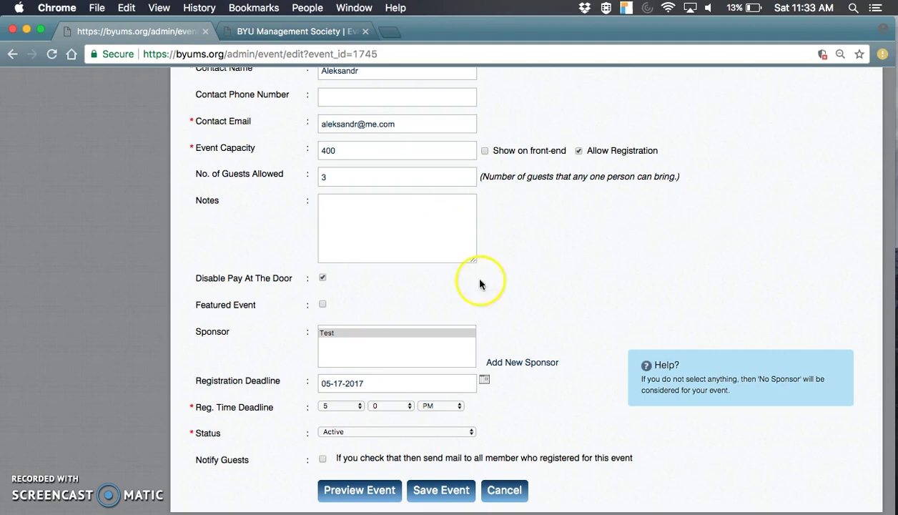
pyautogui.scroll(-2, 424, 325)
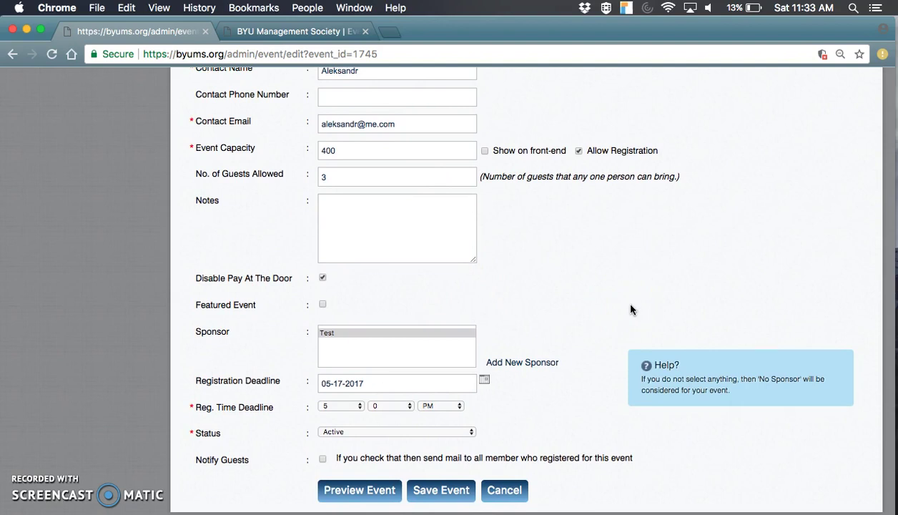
pyautogui.click(529, 366)
# Switch to the public event page and scroll to its SHARE IT section
pyautogui.click(404, 325)
pyautogui.click(281, 37)
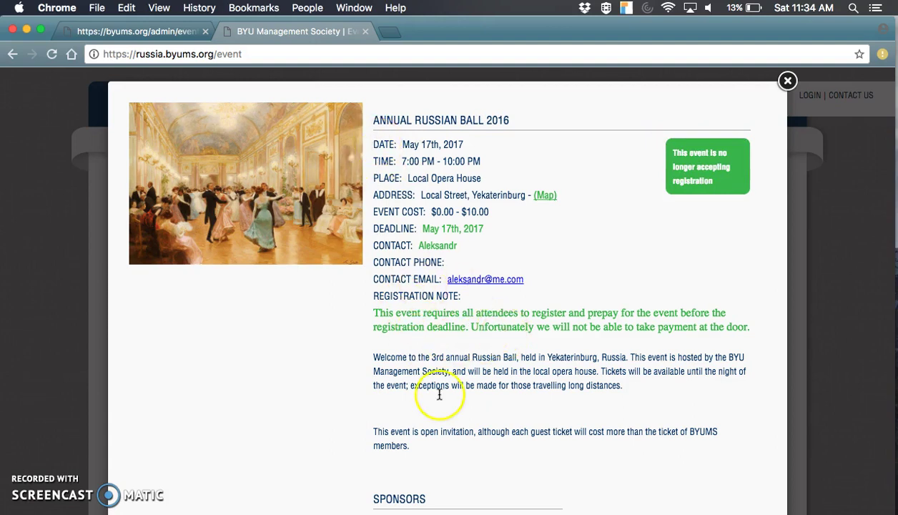
pyautogui.scroll(-3, 439, 395)
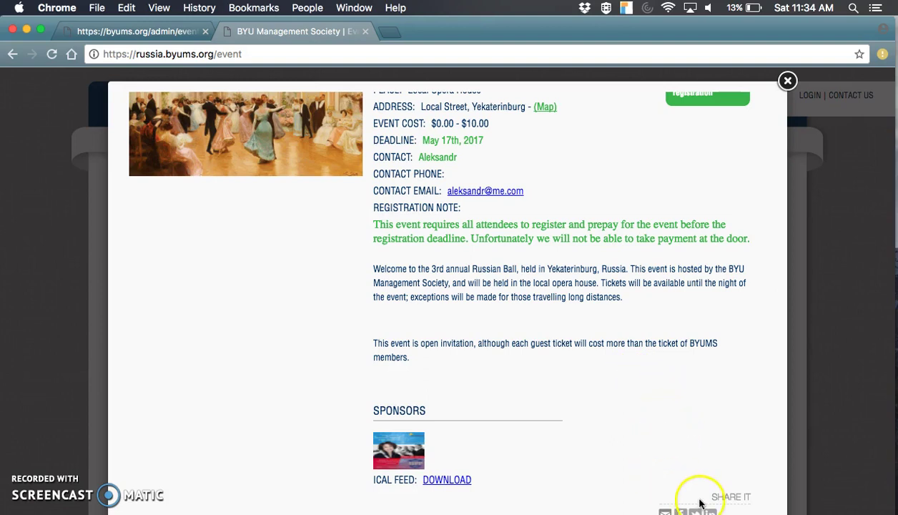
pyautogui.moveTo(714, 493); pyautogui.dragTo(749, 495)
# Share Annual Russian Ball 2016 on Twitter and select the event link in the draft tweet
pyautogui.click(677, 460)
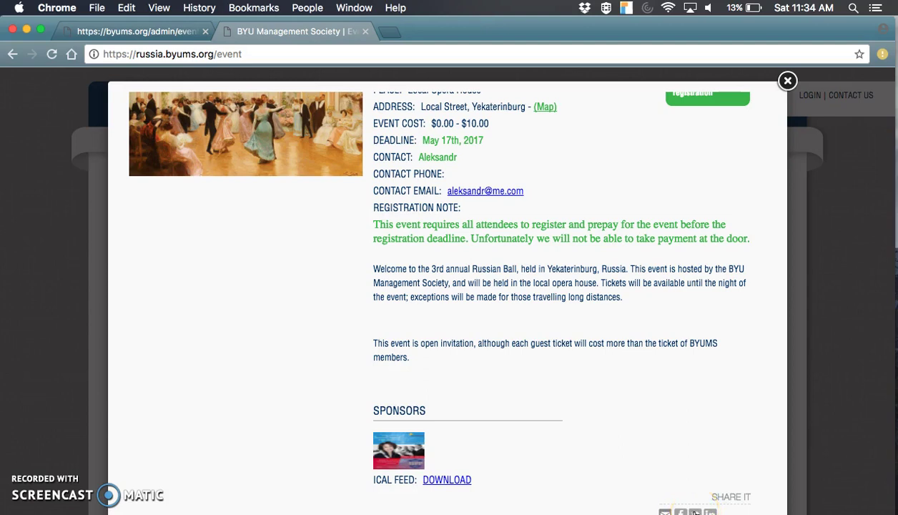
pyautogui.click(695, 510)
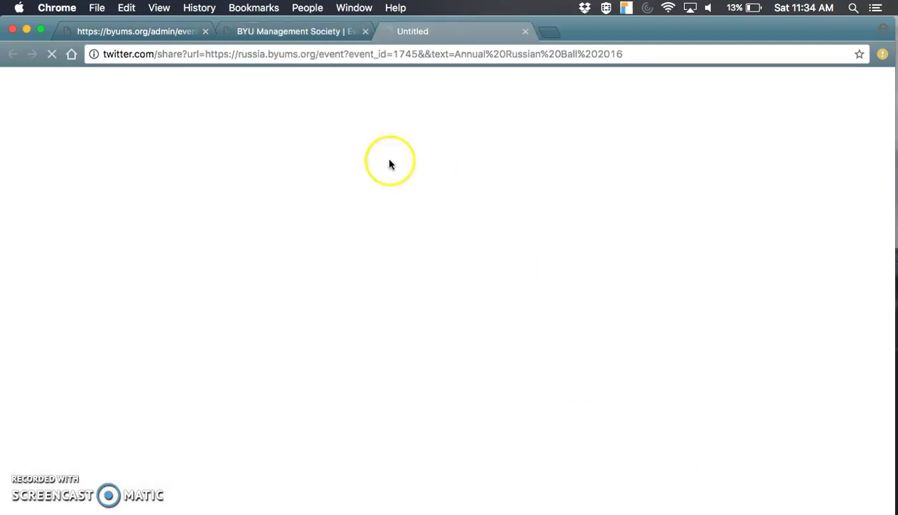
pyautogui.moveTo(345, 149); pyautogui.dragTo(546, 150)
pyautogui.press('super+c')
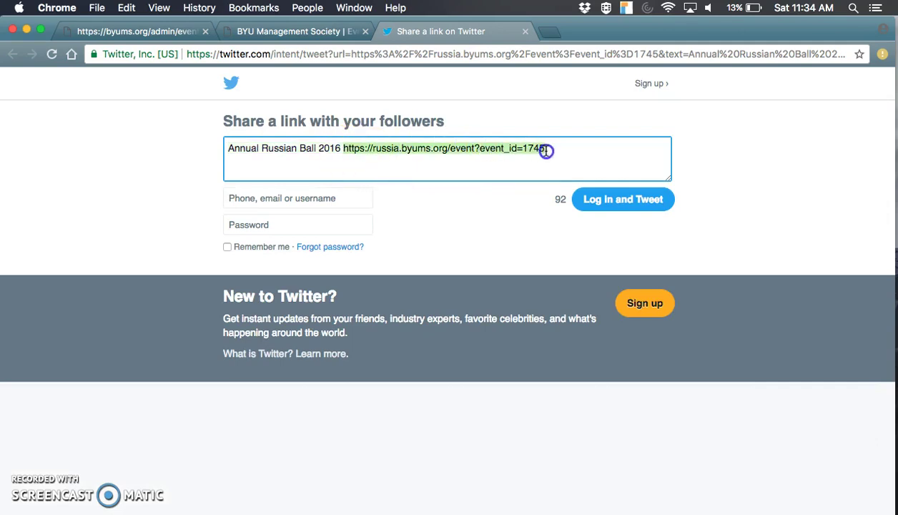
pyautogui.click(549, 34)
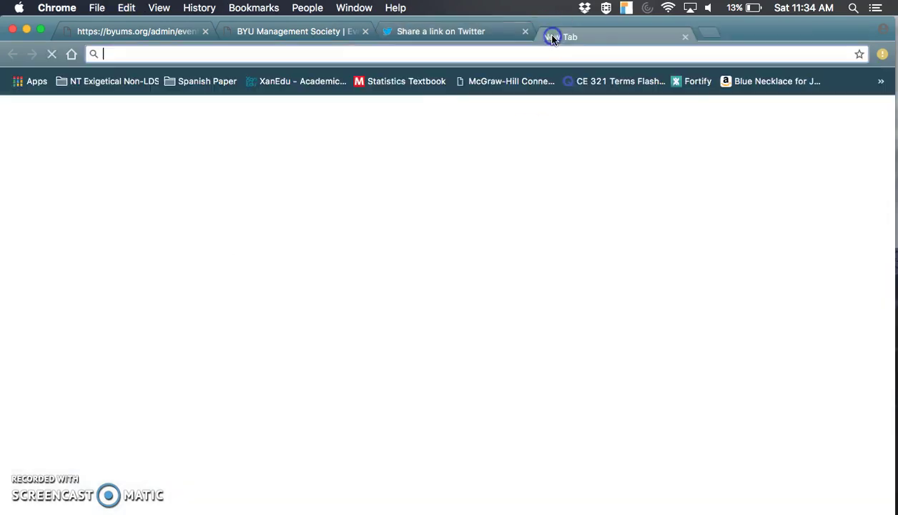
pyautogui.press('super+v')
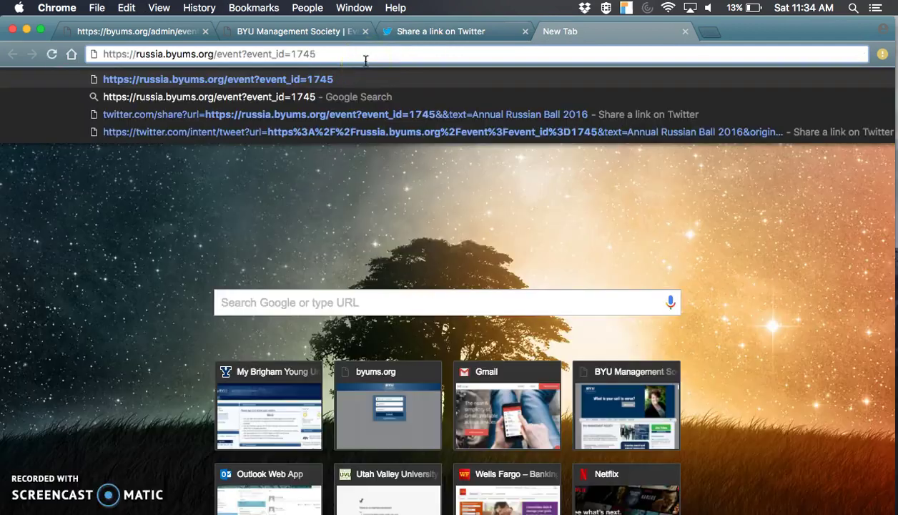
pyautogui.press('Return')
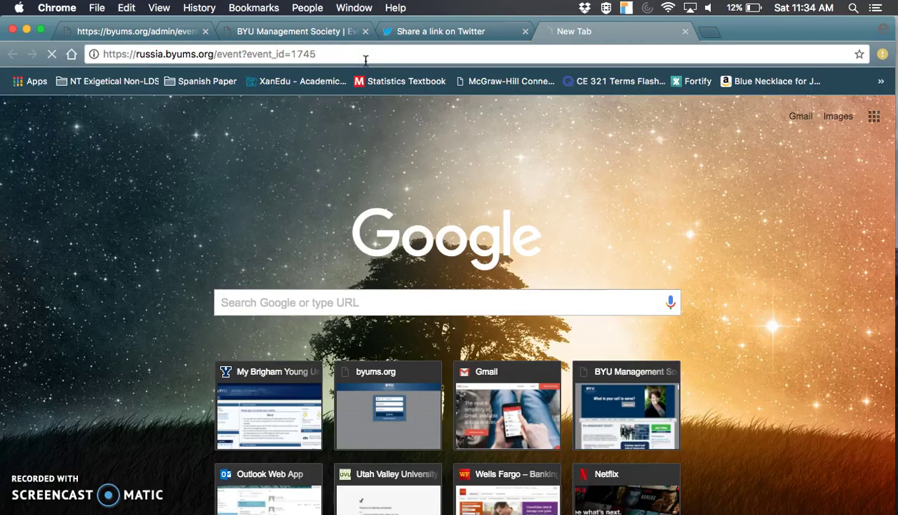